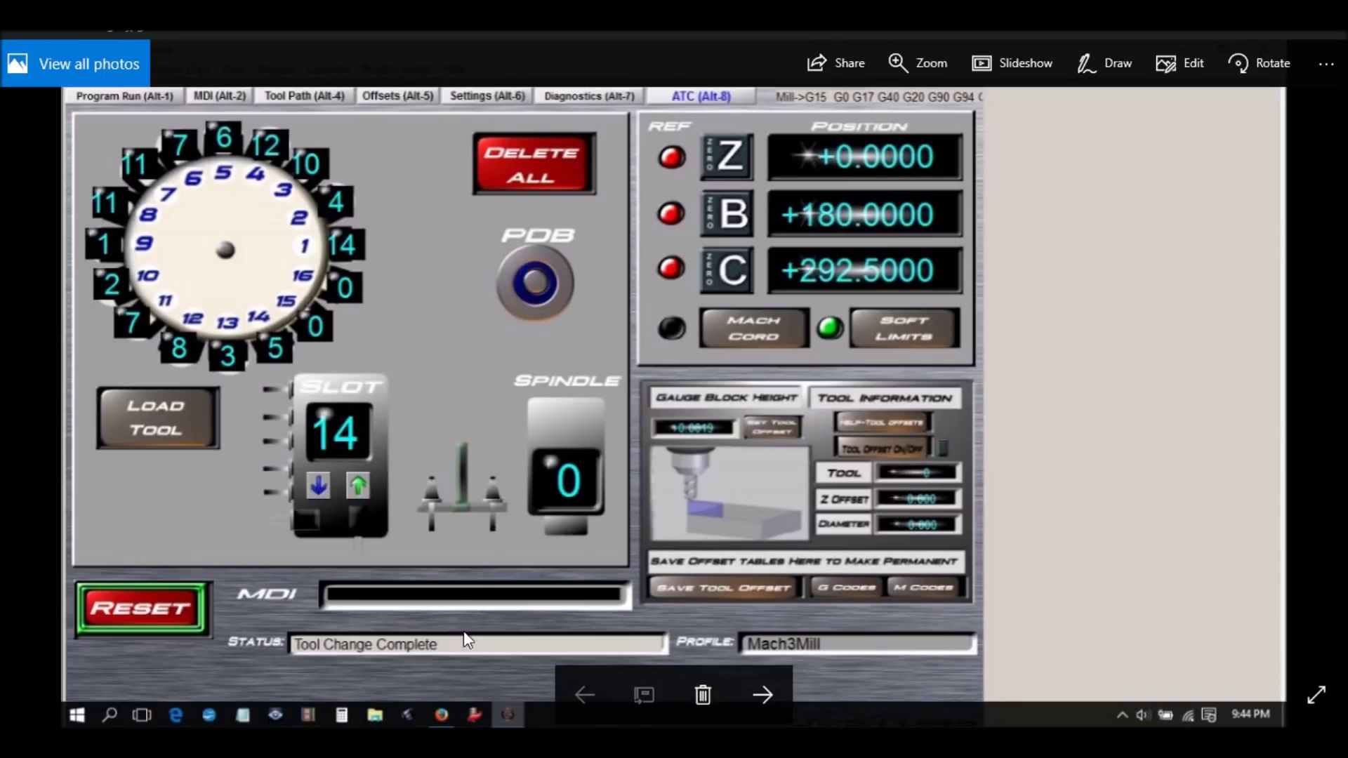
Bring up the router.png photo of the CNC router in Windows Photos
{"action": "mouse_move", "coordinate": [508, 715]}
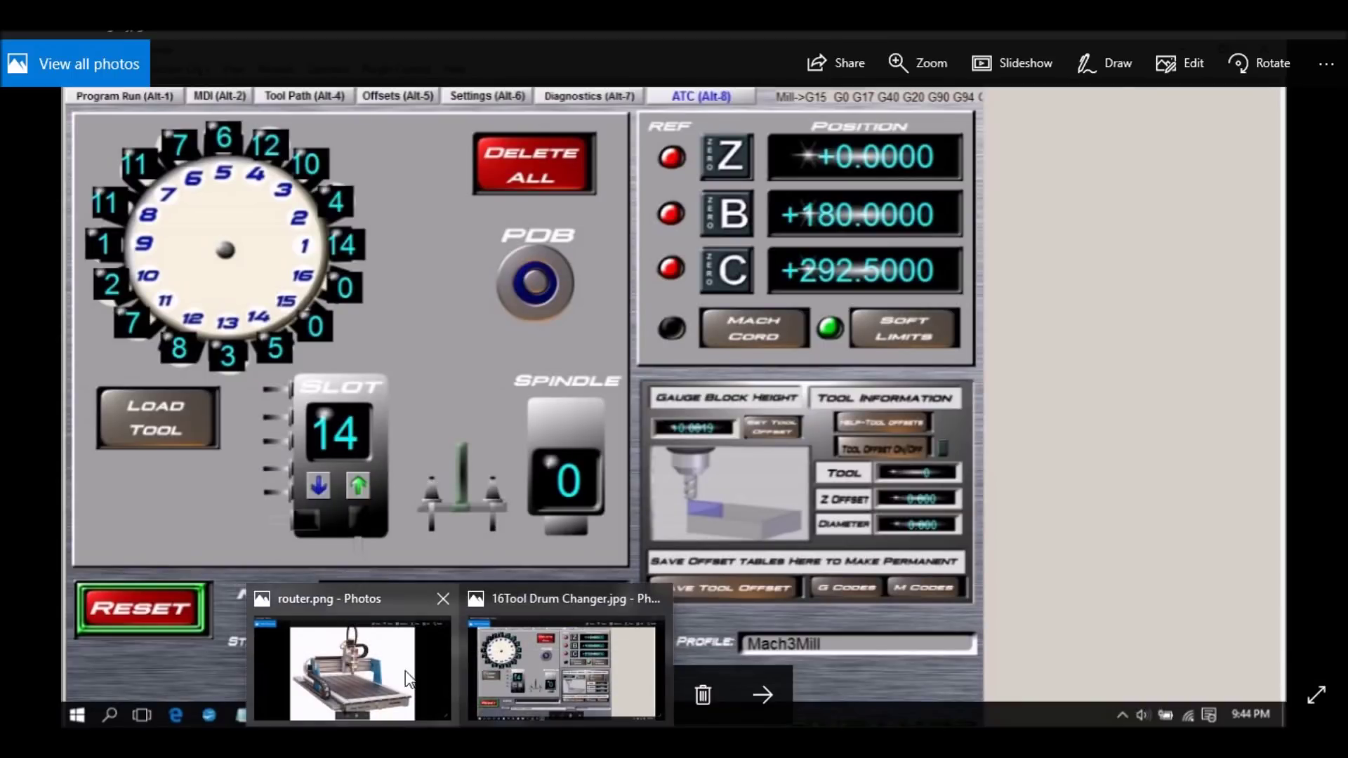
{"action": "left_click", "coordinate": [407, 678]}
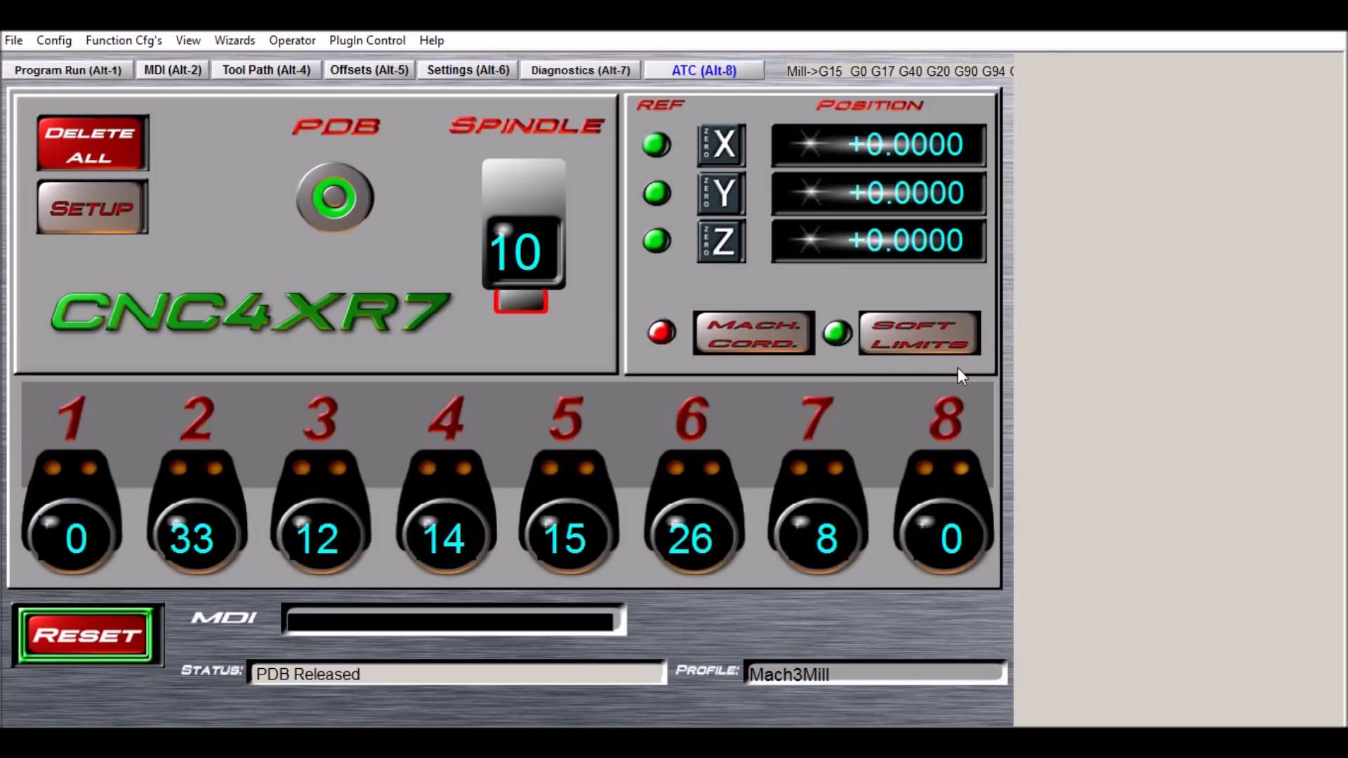
Show machine coordinates, toggle soft limits off, on and off again, then activate the power drawbar
{"action": "left_click", "coordinate": [765, 343]}
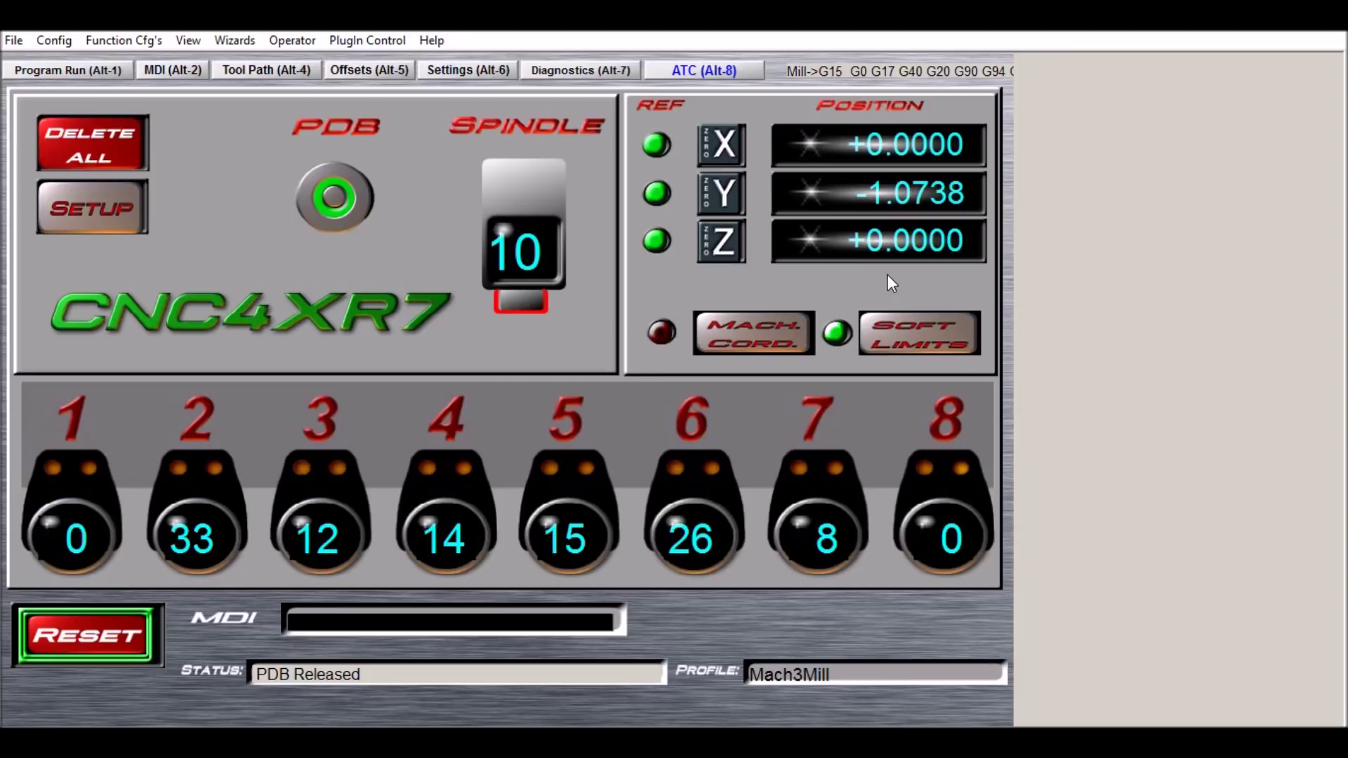
{"action": "left_click", "coordinate": [898, 350]}
{"action": "left_click", "coordinate": [897, 348]}
{"action": "left_click", "coordinate": [937, 339]}
{"action": "left_click", "coordinate": [538, 312]}
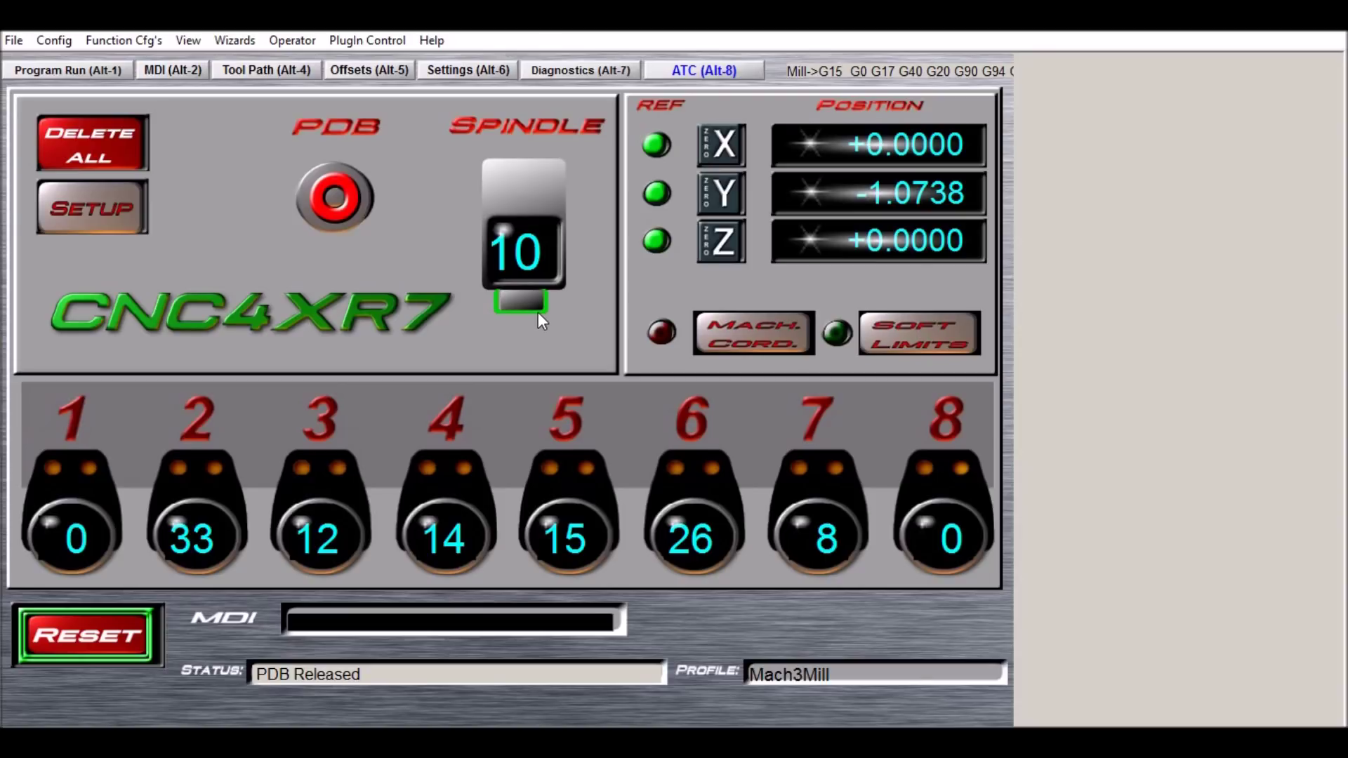
{"action": "left_click", "coordinate": [539, 317]}
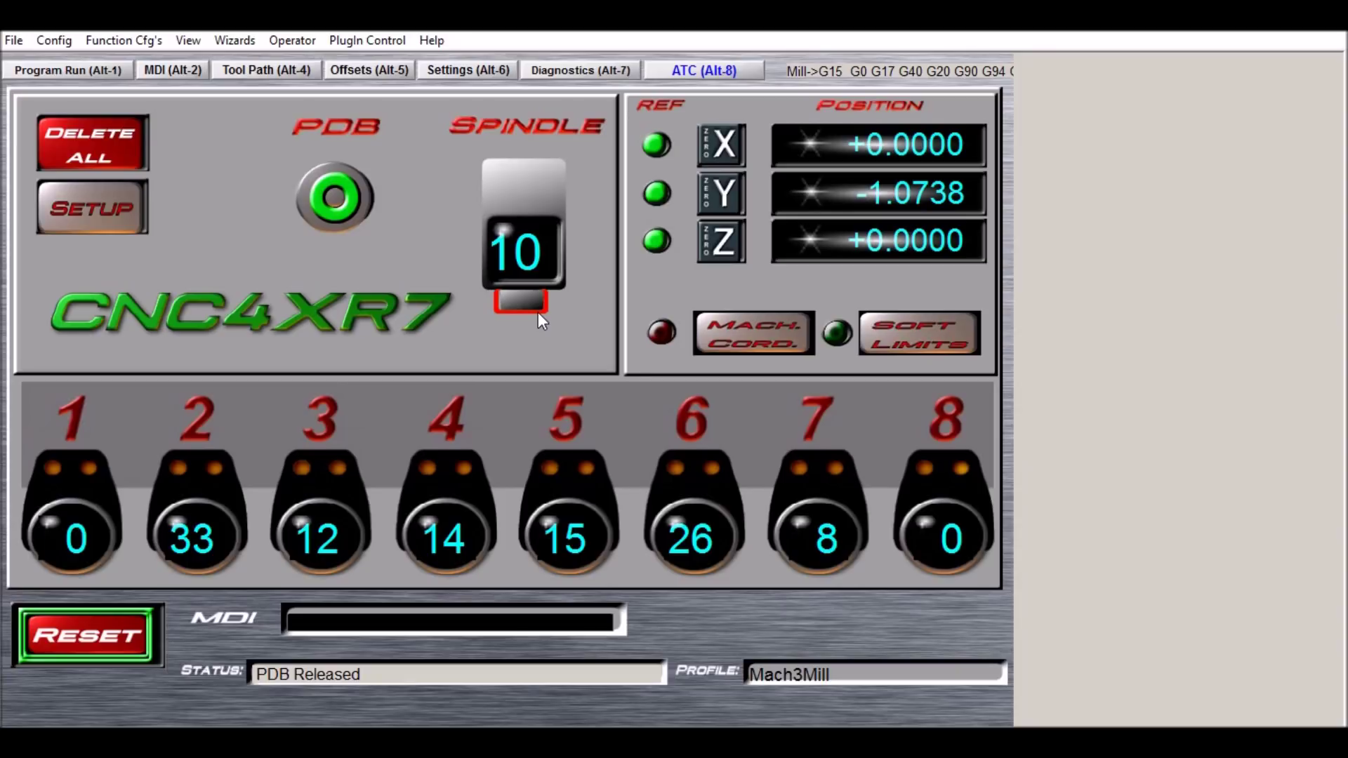
{"action": "left_click", "coordinate": [538, 314]}
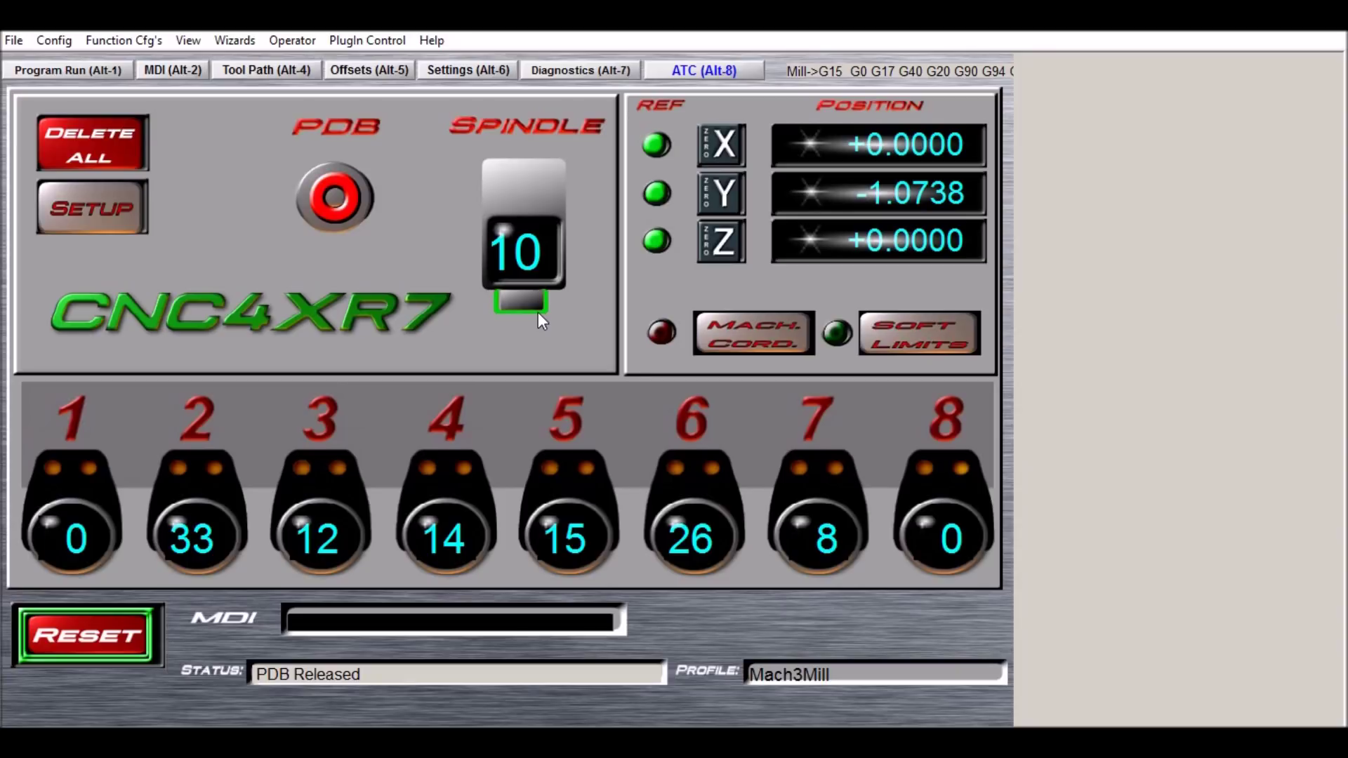
{"action": "left_click", "coordinate": [342, 211]}
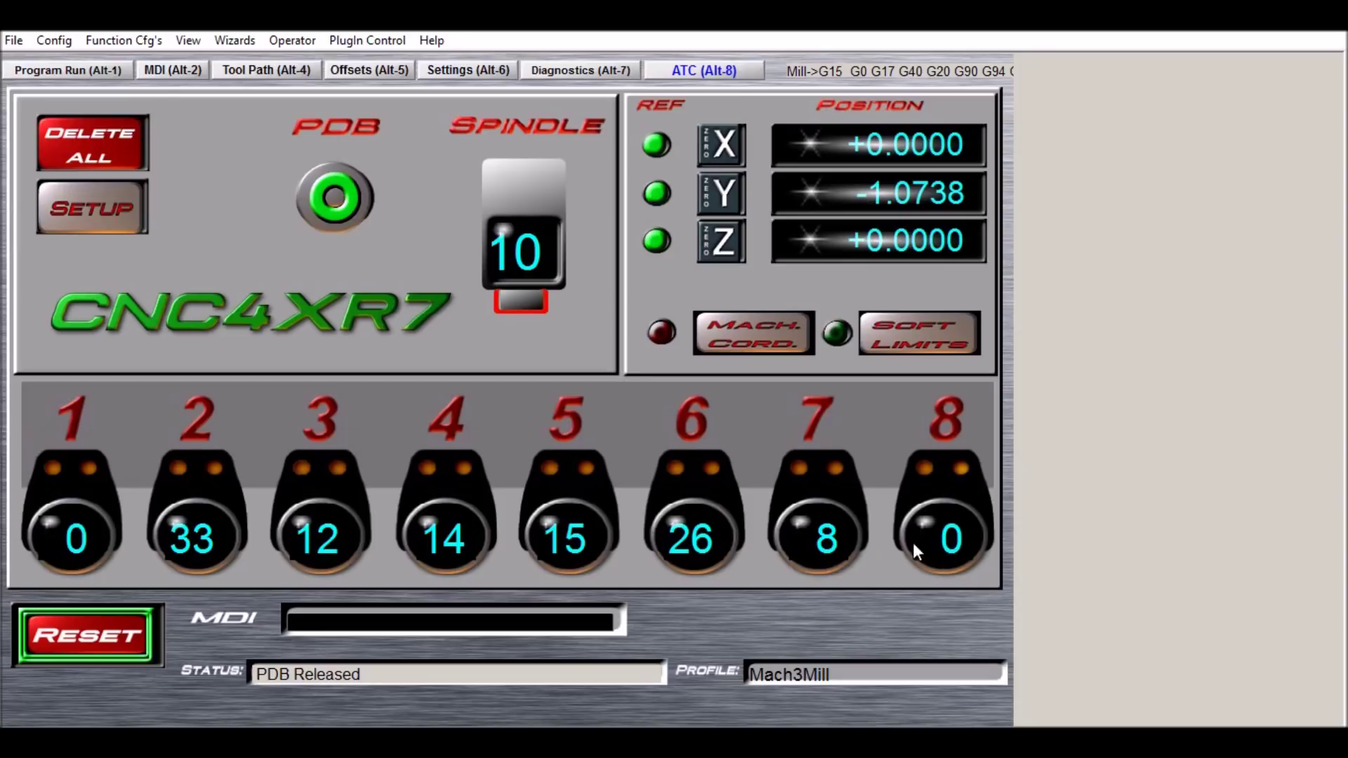
{"action": "left_click", "coordinate": [87, 149]}
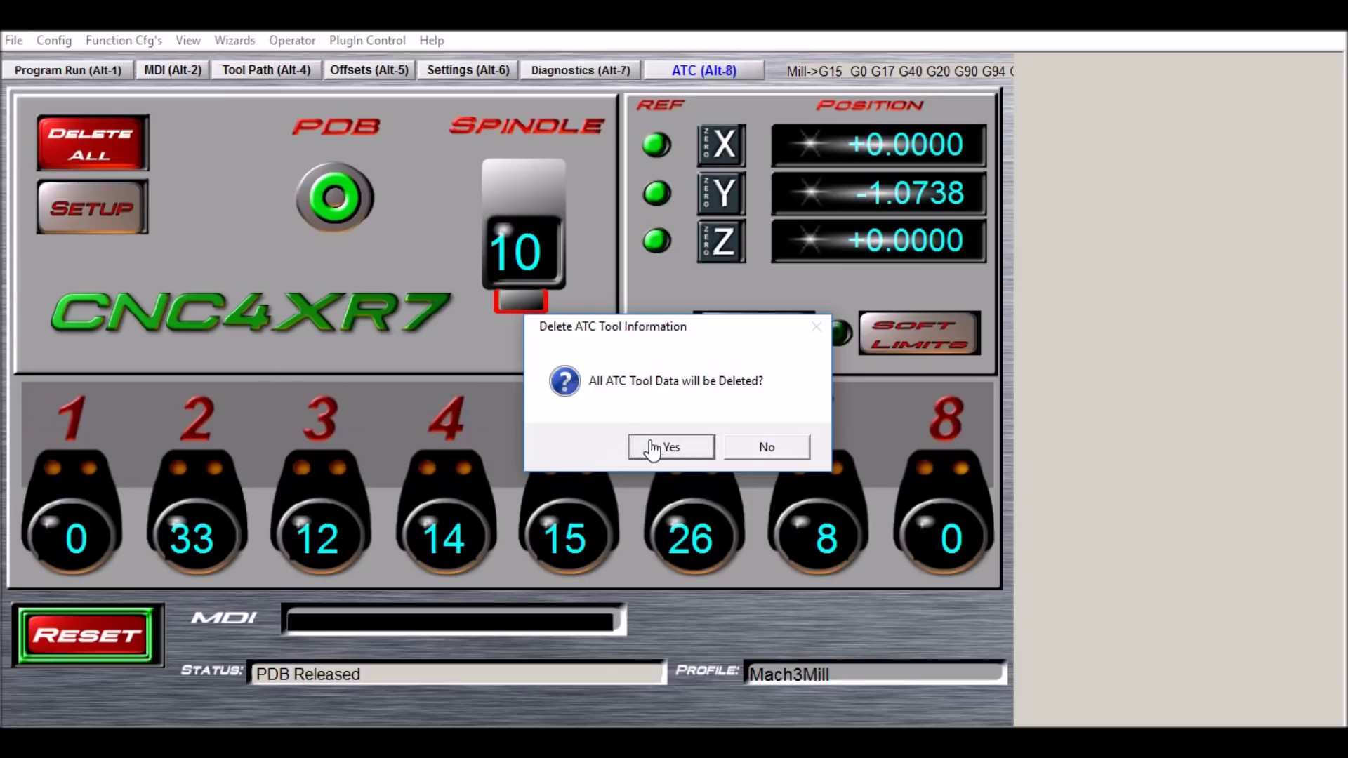
{"action": "left_click", "coordinate": [776, 456]}
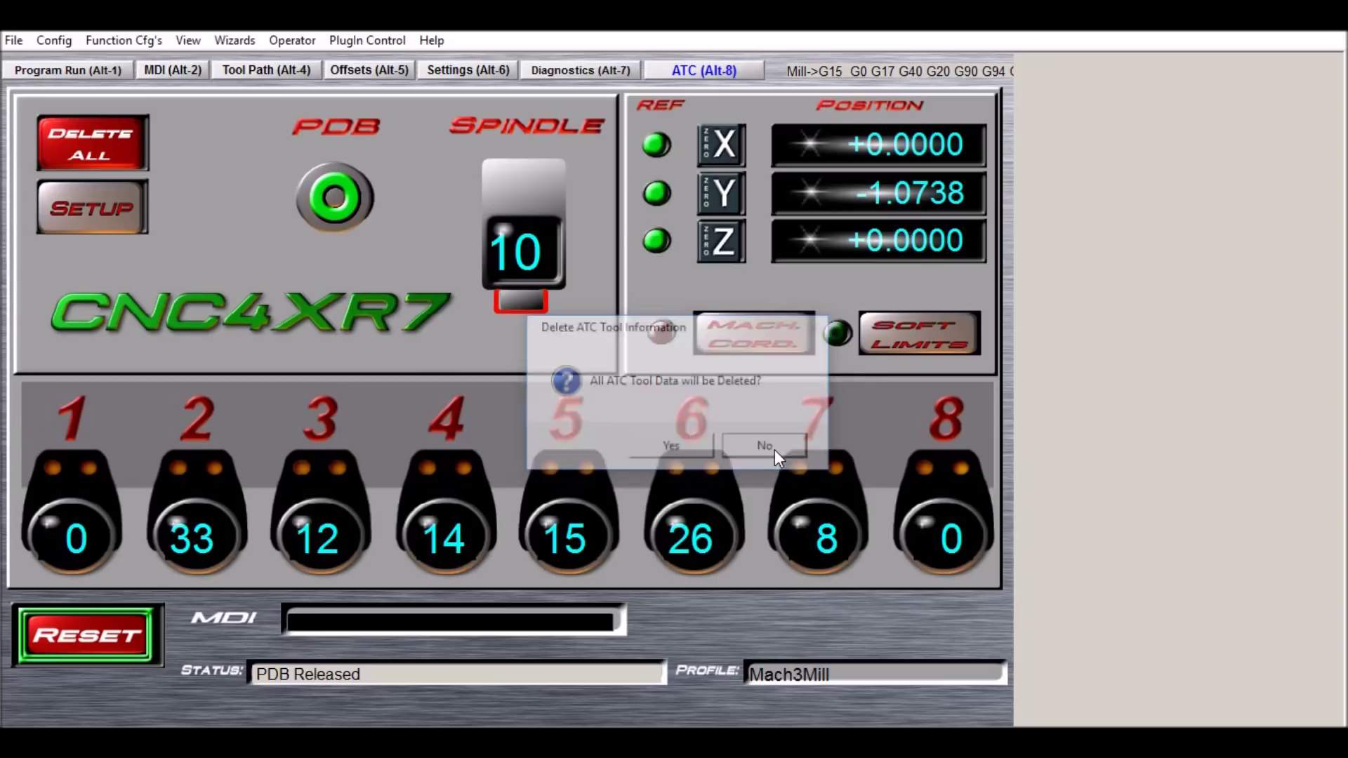
Open the Tool Change location setup page from the ATC screen's SETUP button
{"action": "left_click", "coordinate": [106, 227]}
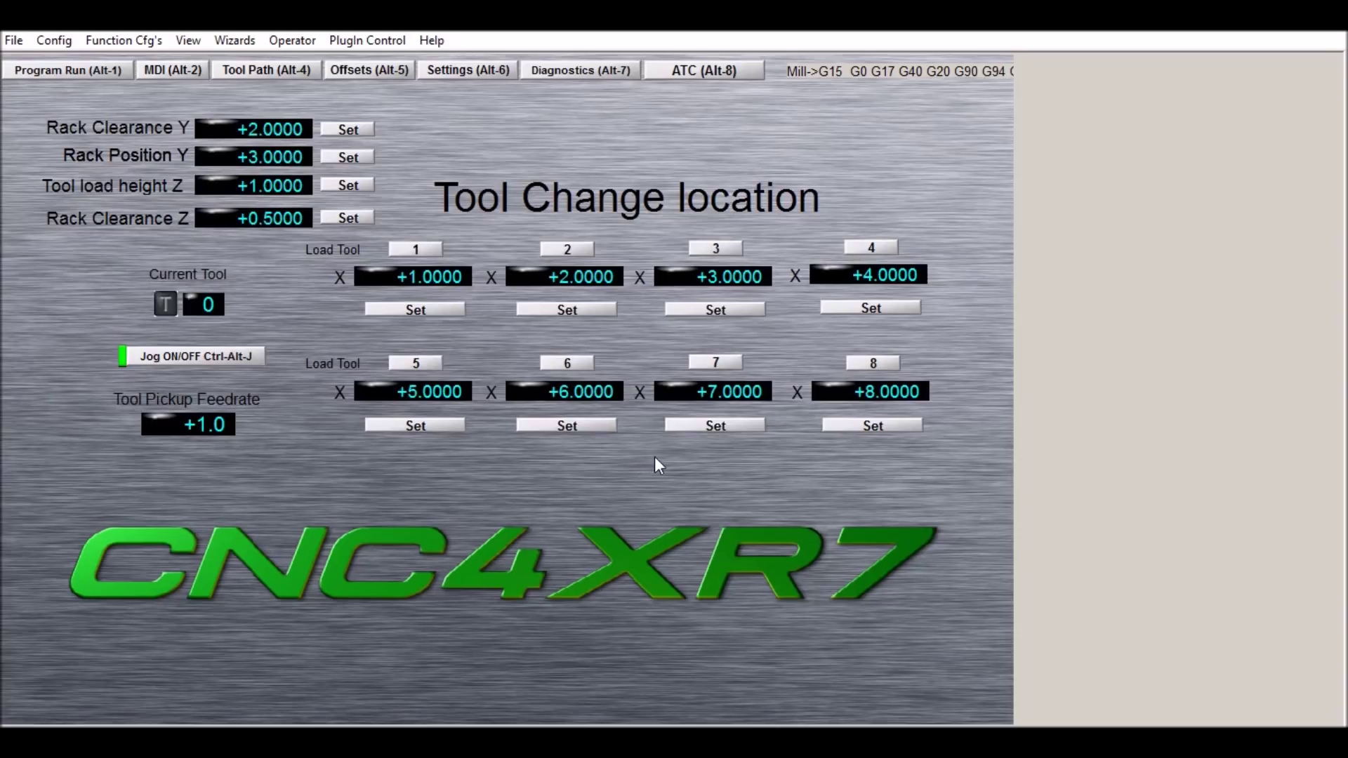
{"action": "left_click", "coordinate": [697, 74]}
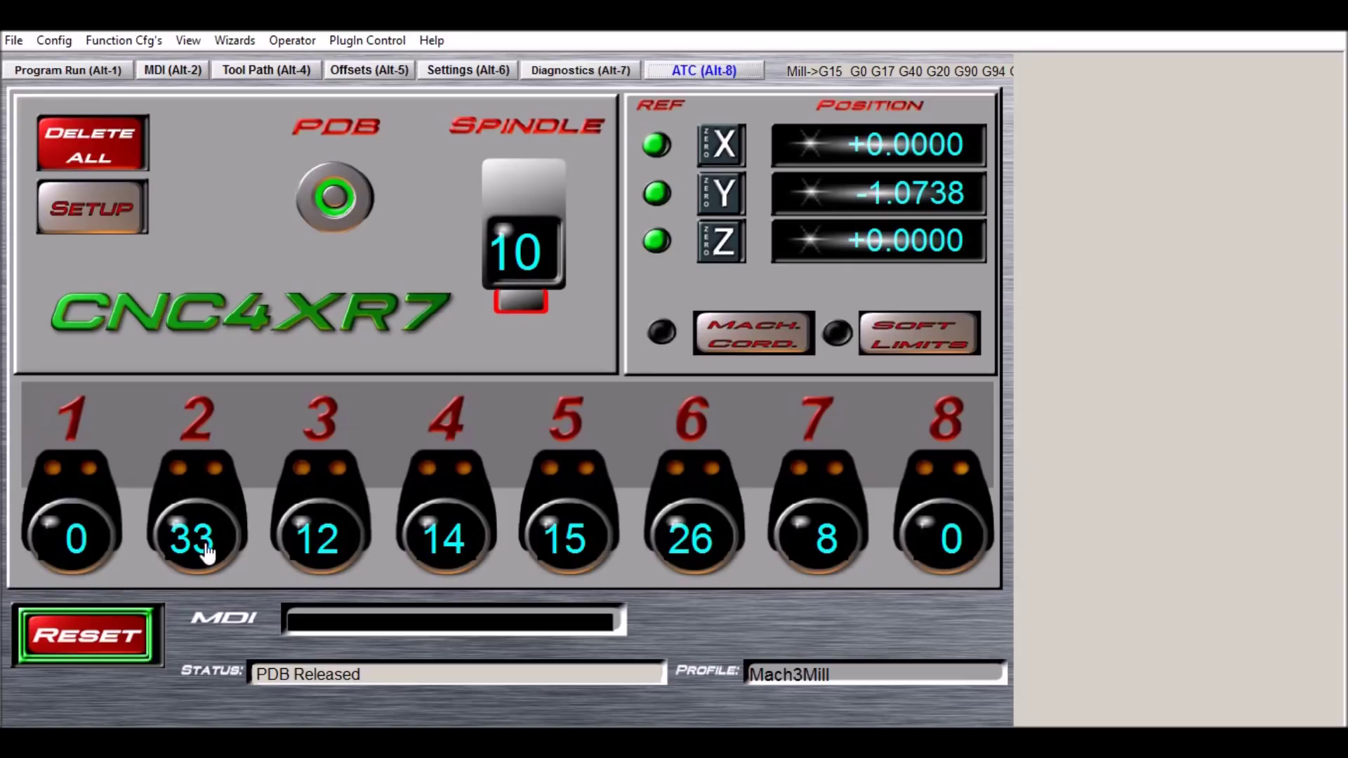
Dismiss the pocket 2 slot-full warning and store spindle tool 10 in rack pocket 1
{"action": "left_click", "coordinate": [199, 436]}
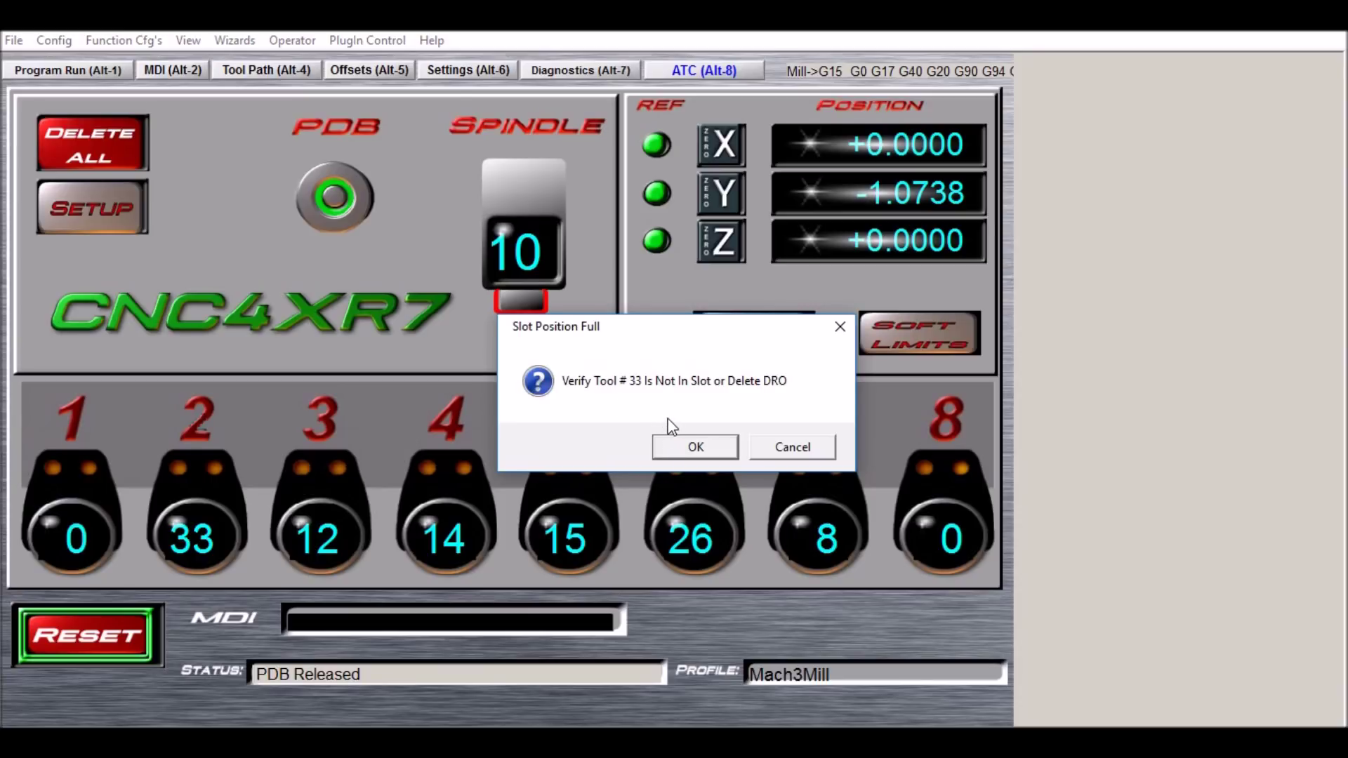
{"action": "left_click", "coordinate": [801, 454]}
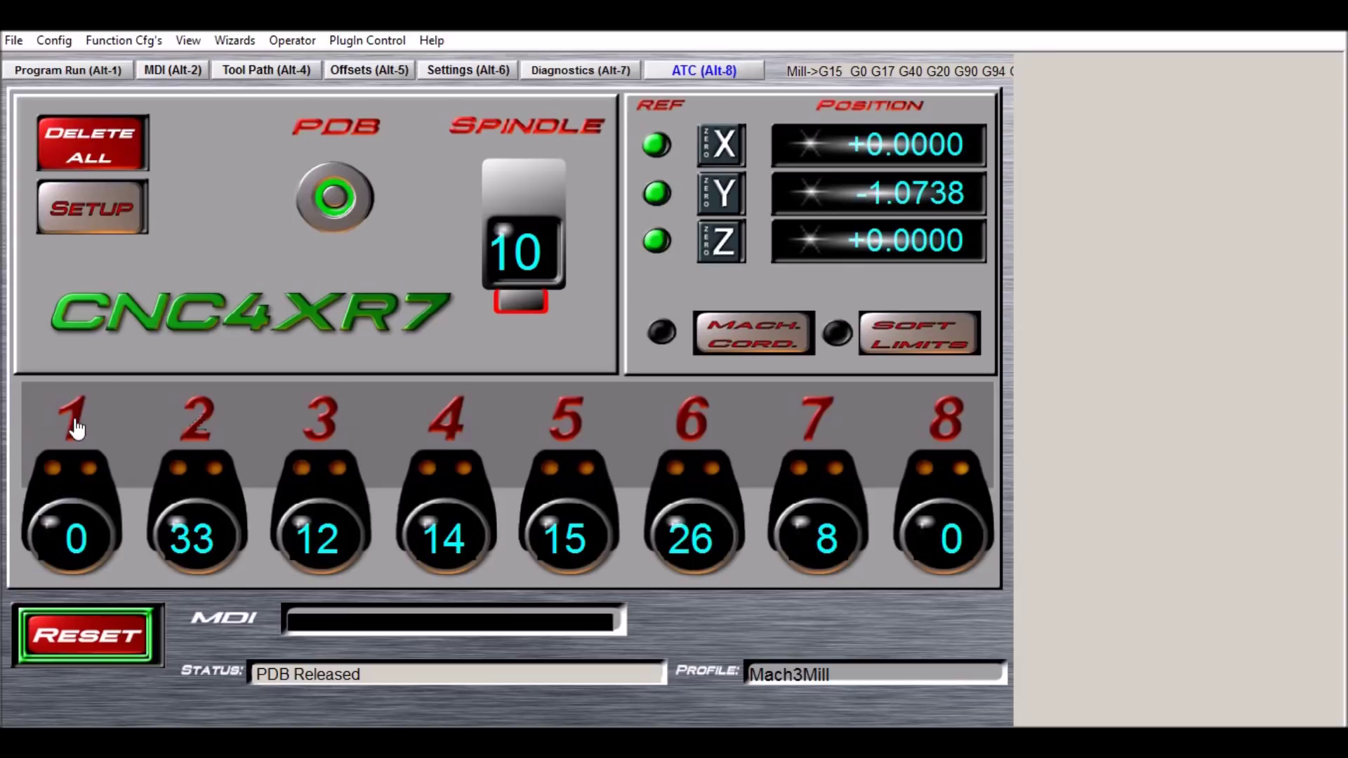
{"action": "left_click", "coordinate": [77, 428]}
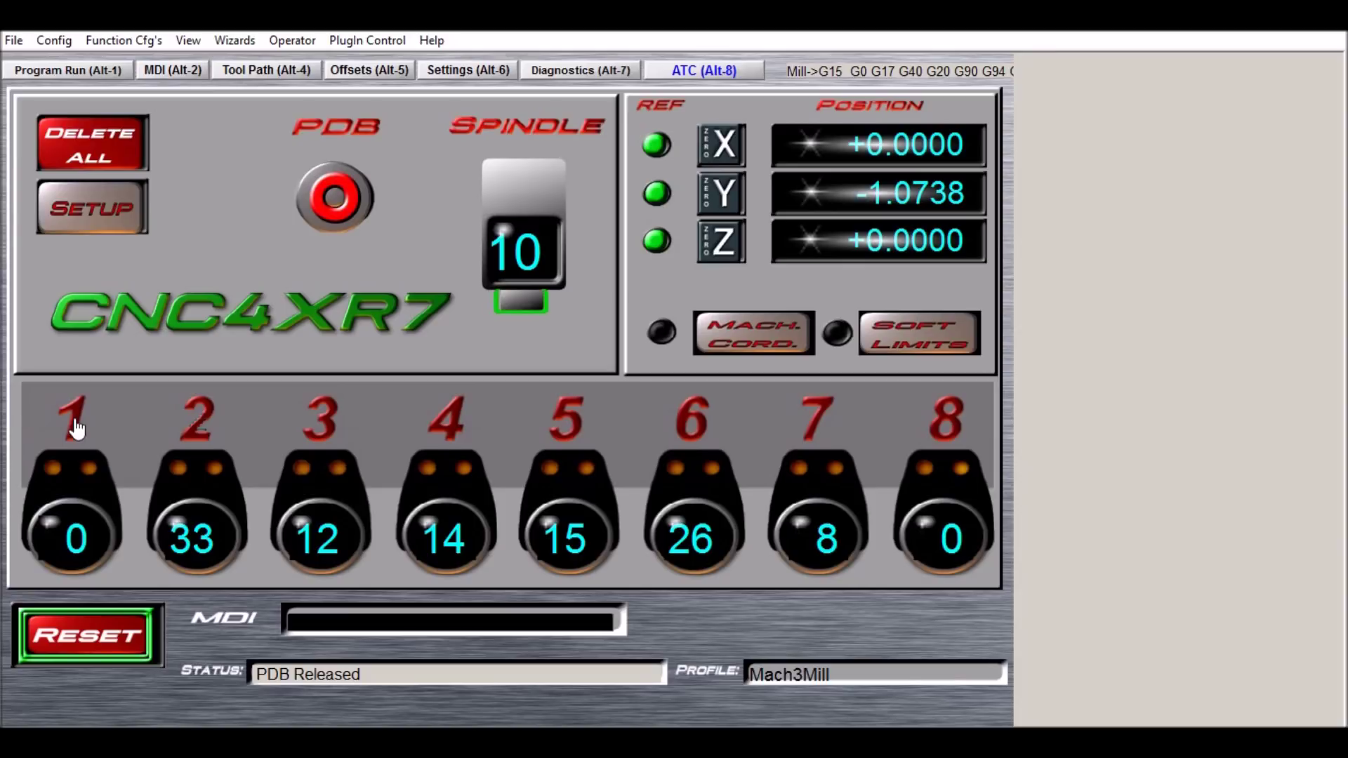
{"action": "left_click", "coordinate": [77, 429]}
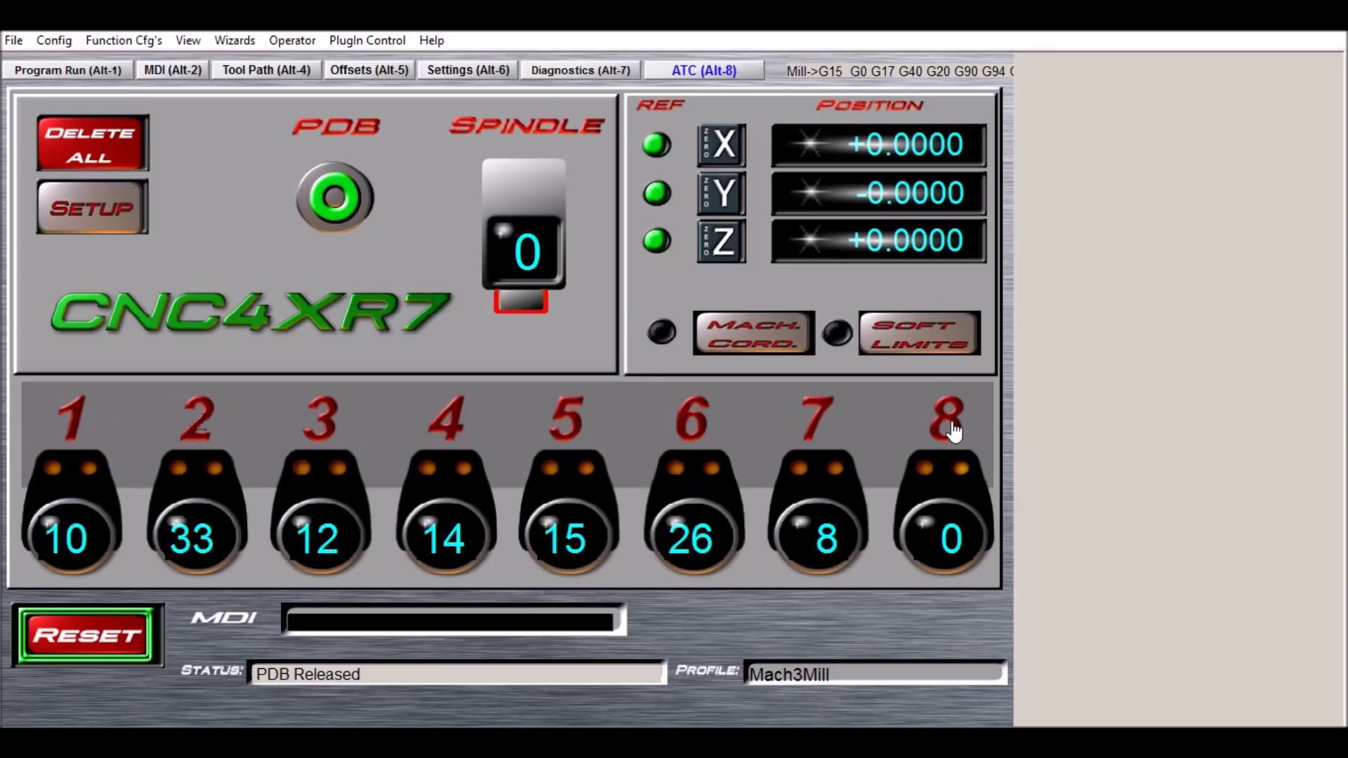
Enter 100 as the spindle tool number and see it rejected as exceeding maximum tool 99
{"action": "left_click", "coordinate": [536, 255]}
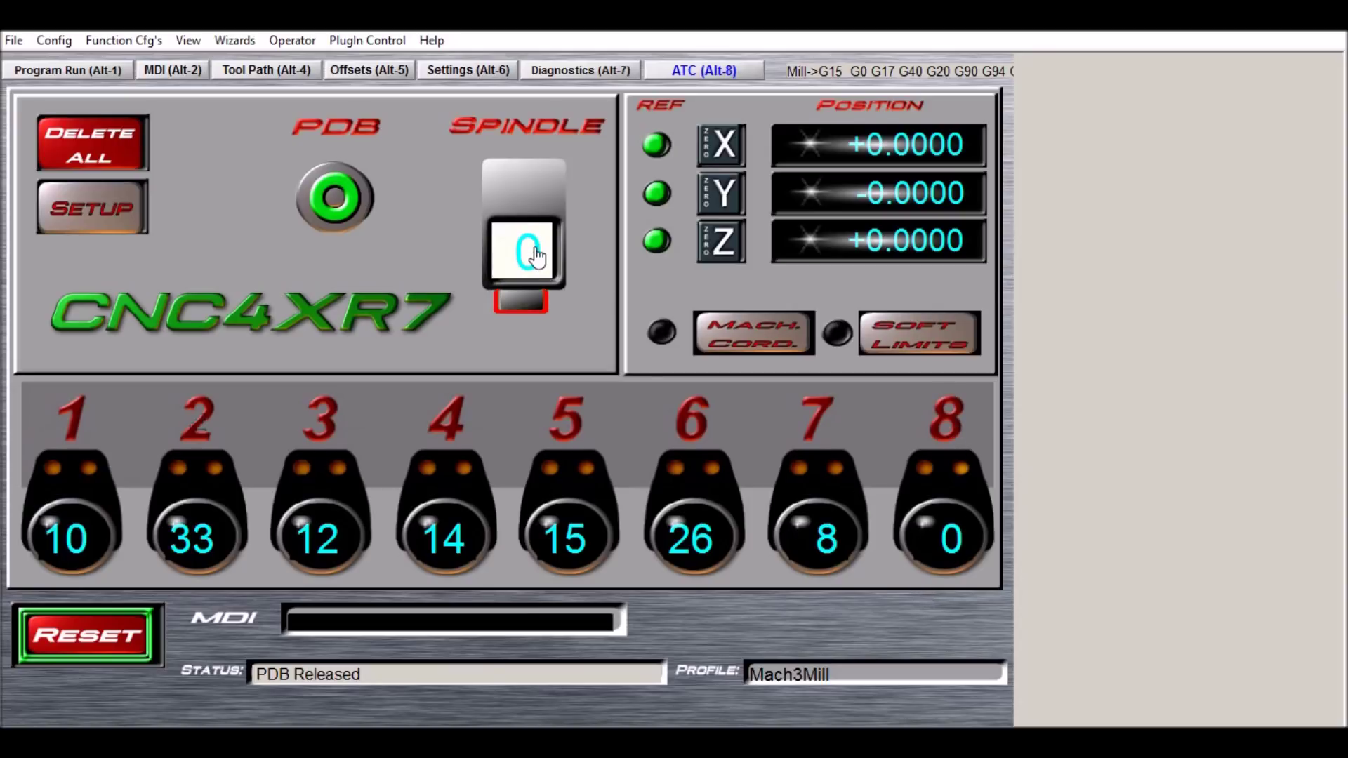
{"action": "type", "text": "100"}
{"action": "key", "text": "Return"}
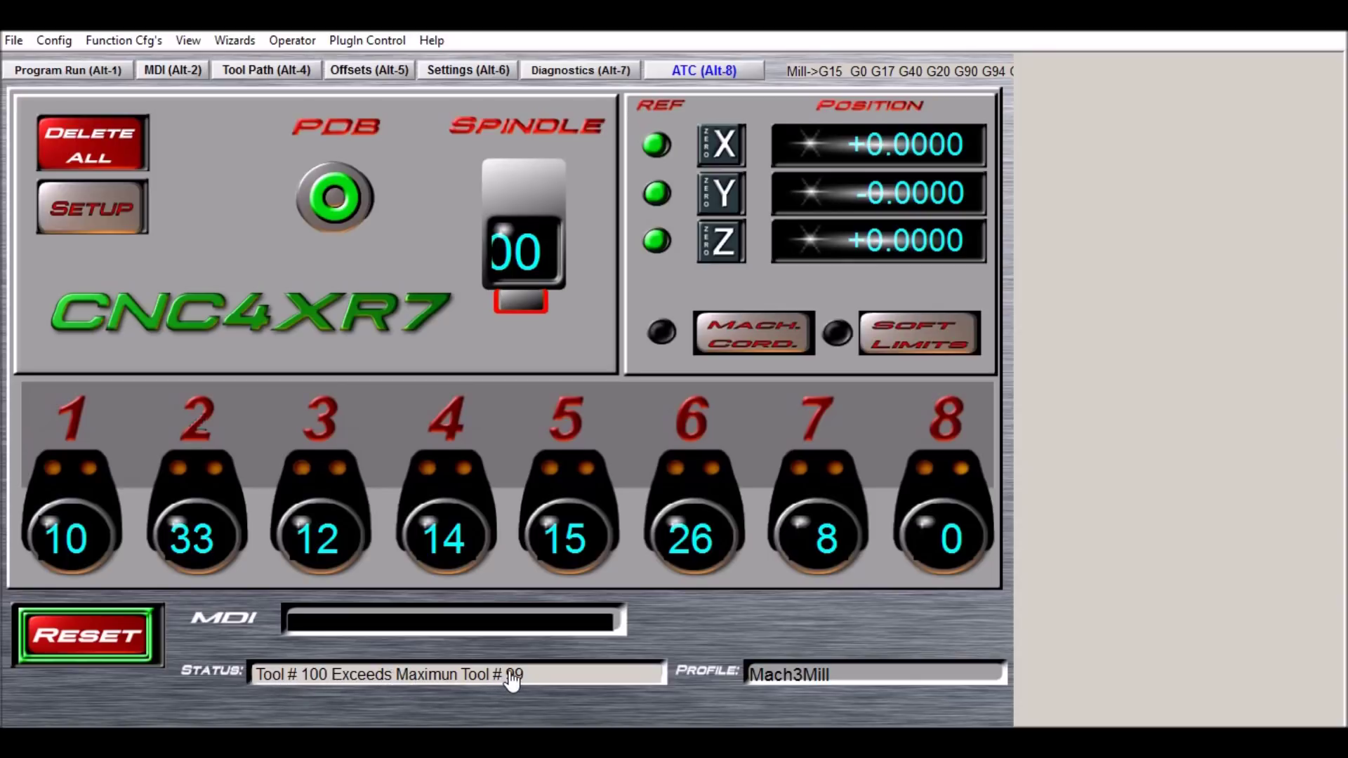
{"action": "left_click", "coordinate": [505, 261]}
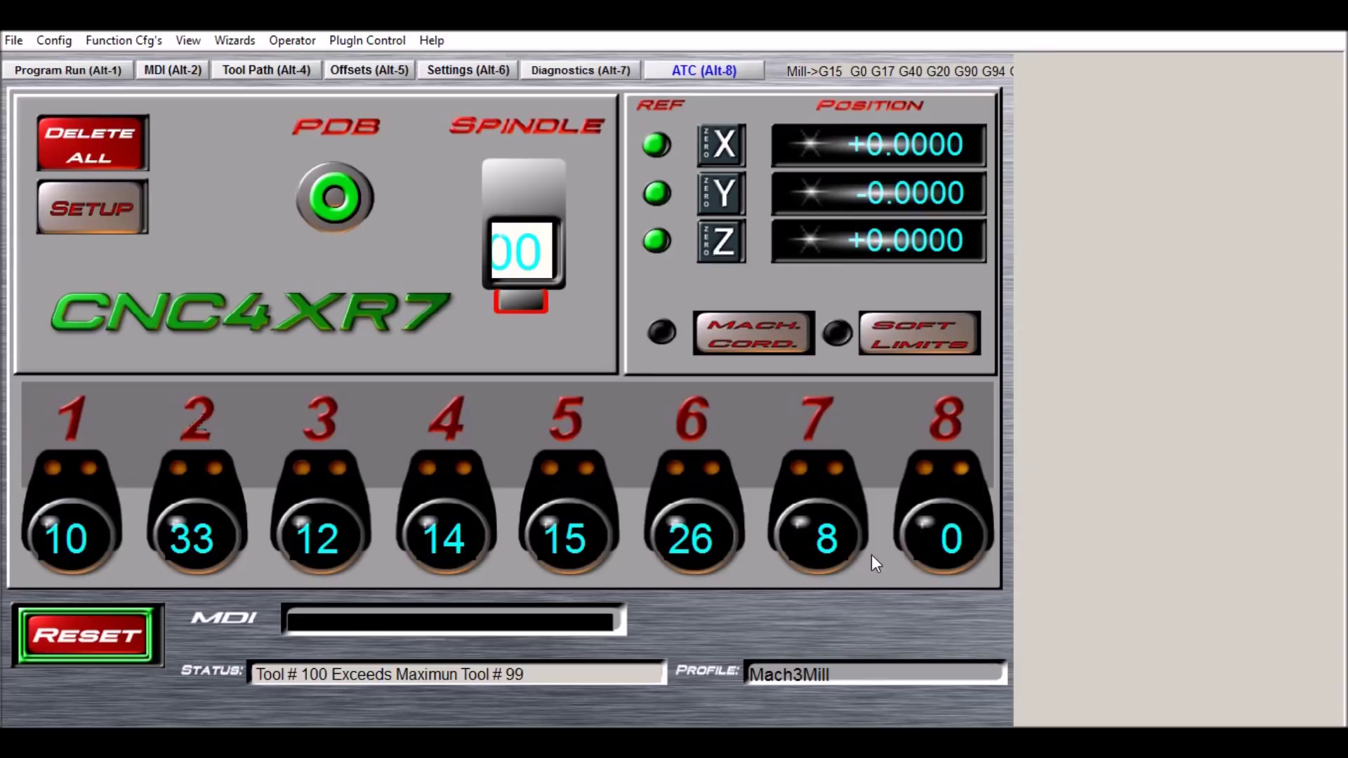
Set the spindle tool to 28 and store it in empty rack pocket 8
{"action": "type", "text": "28"}
{"action": "key", "text": "Return"}
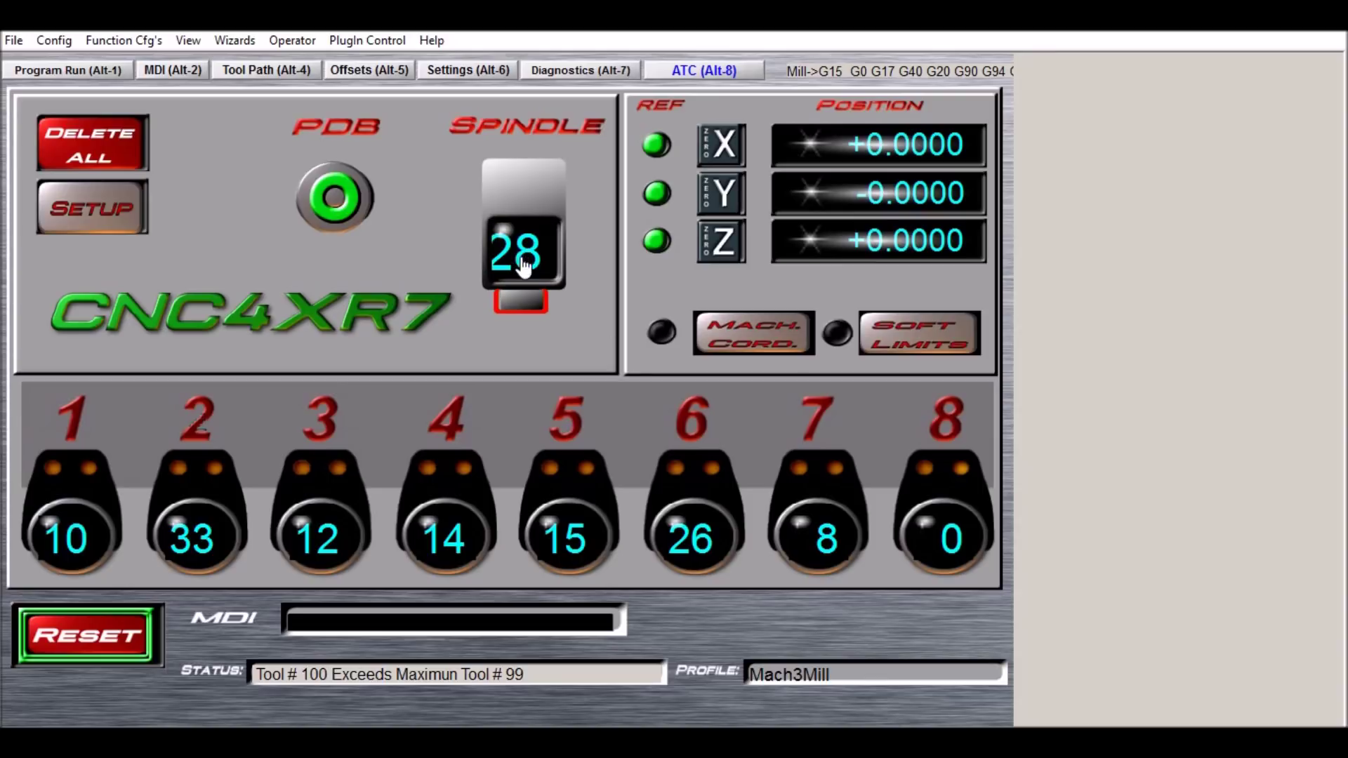
{"action": "left_click", "coordinate": [952, 435]}
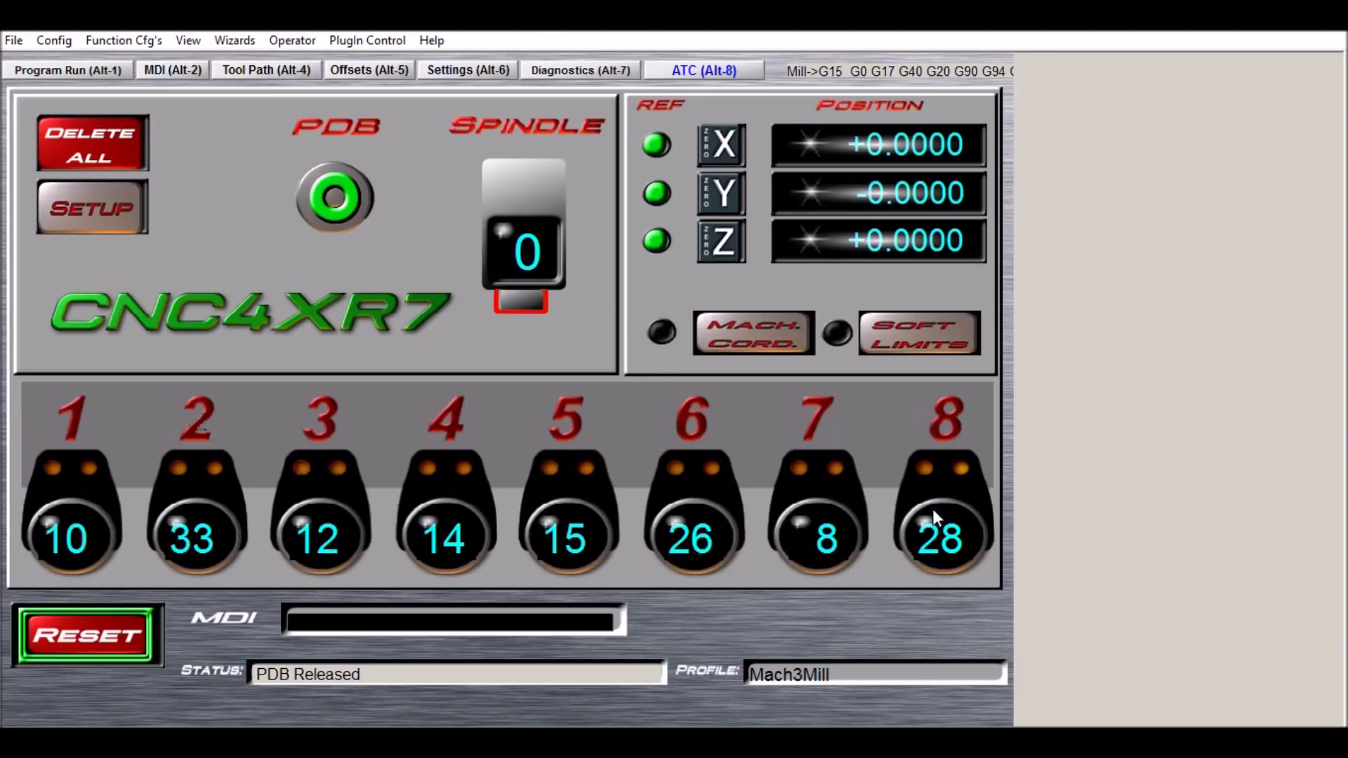
{"action": "left_click", "coordinate": [948, 545]}
{"action": "type", "text": "0"}
{"action": "key", "text": "Return"}
{"action": "left_click", "coordinate": [950, 540]}
{"action": "type", "text": "28"}
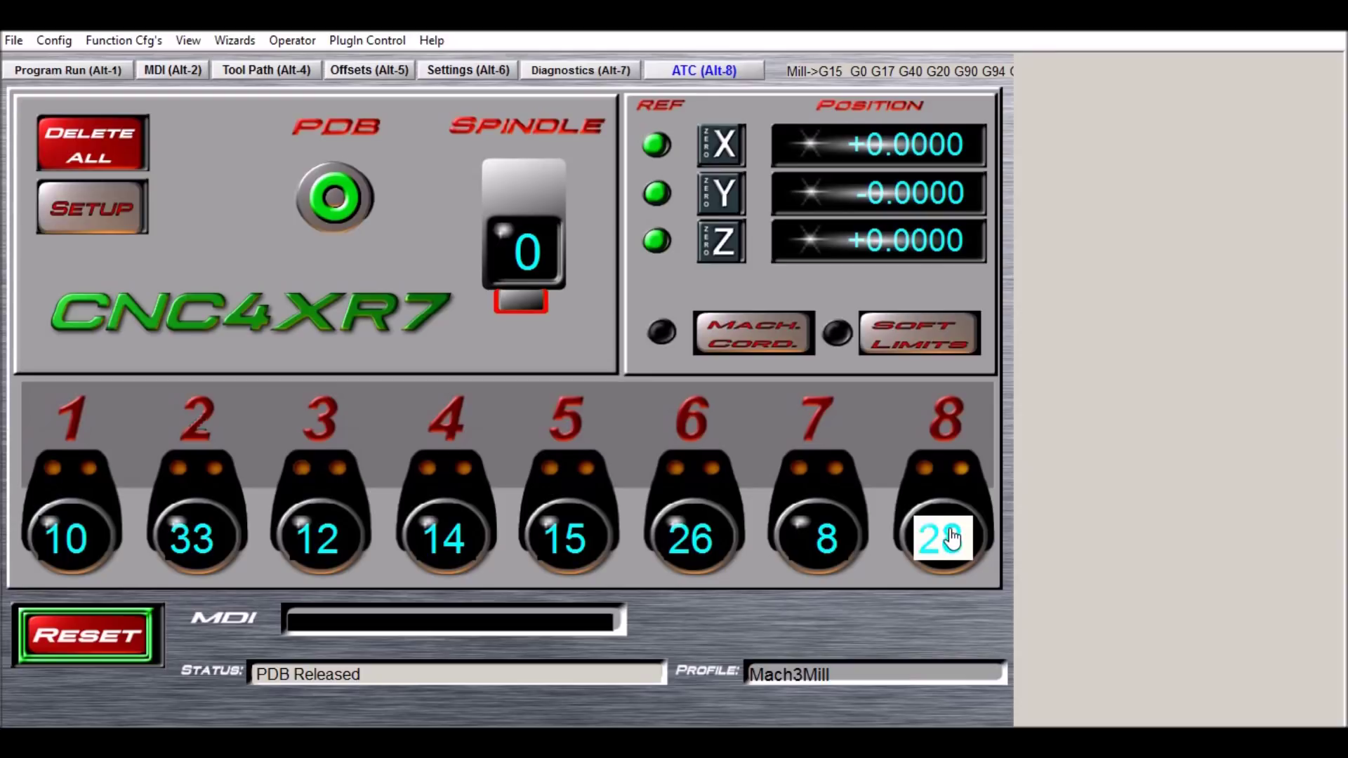
{"action": "key", "text": "Return"}
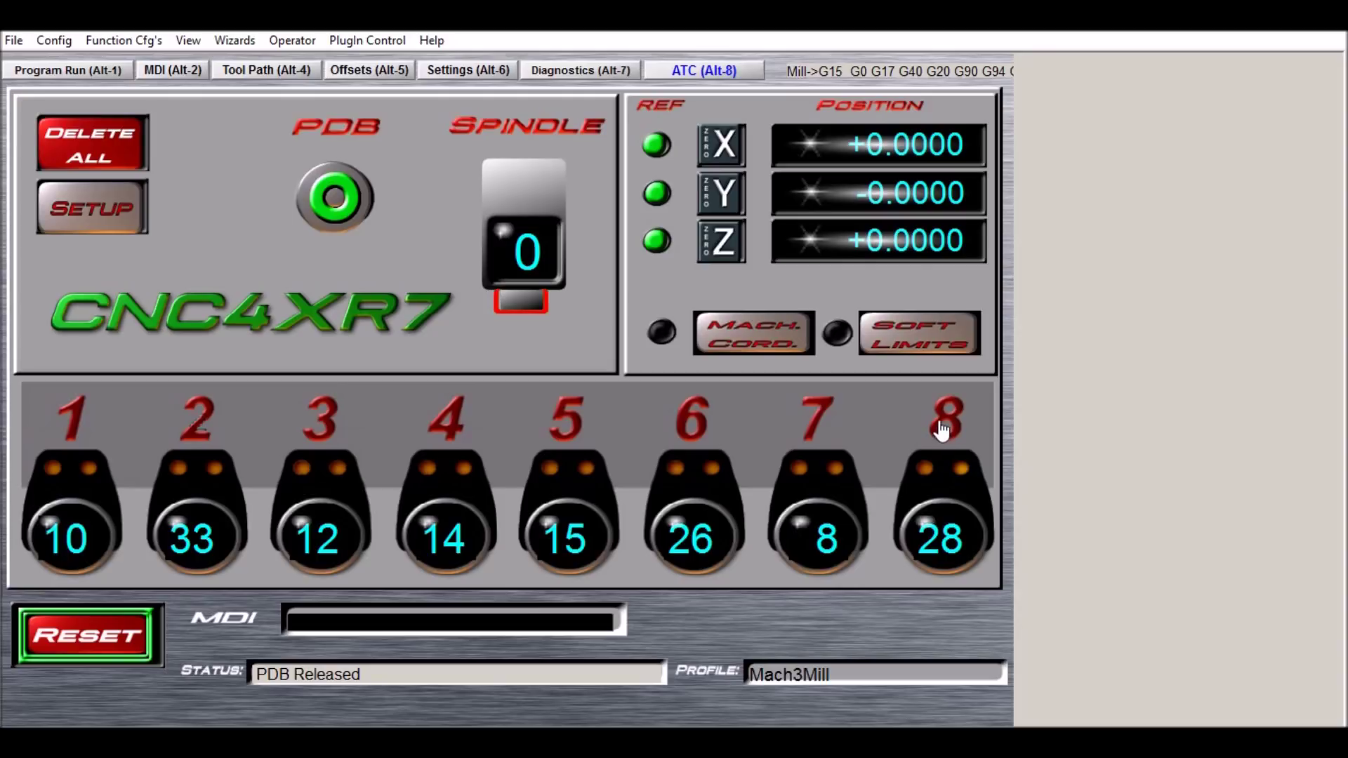
Recall M6T10 from the MDI history and execute the tool change
{"action": "left_click", "coordinate": [304, 623]}
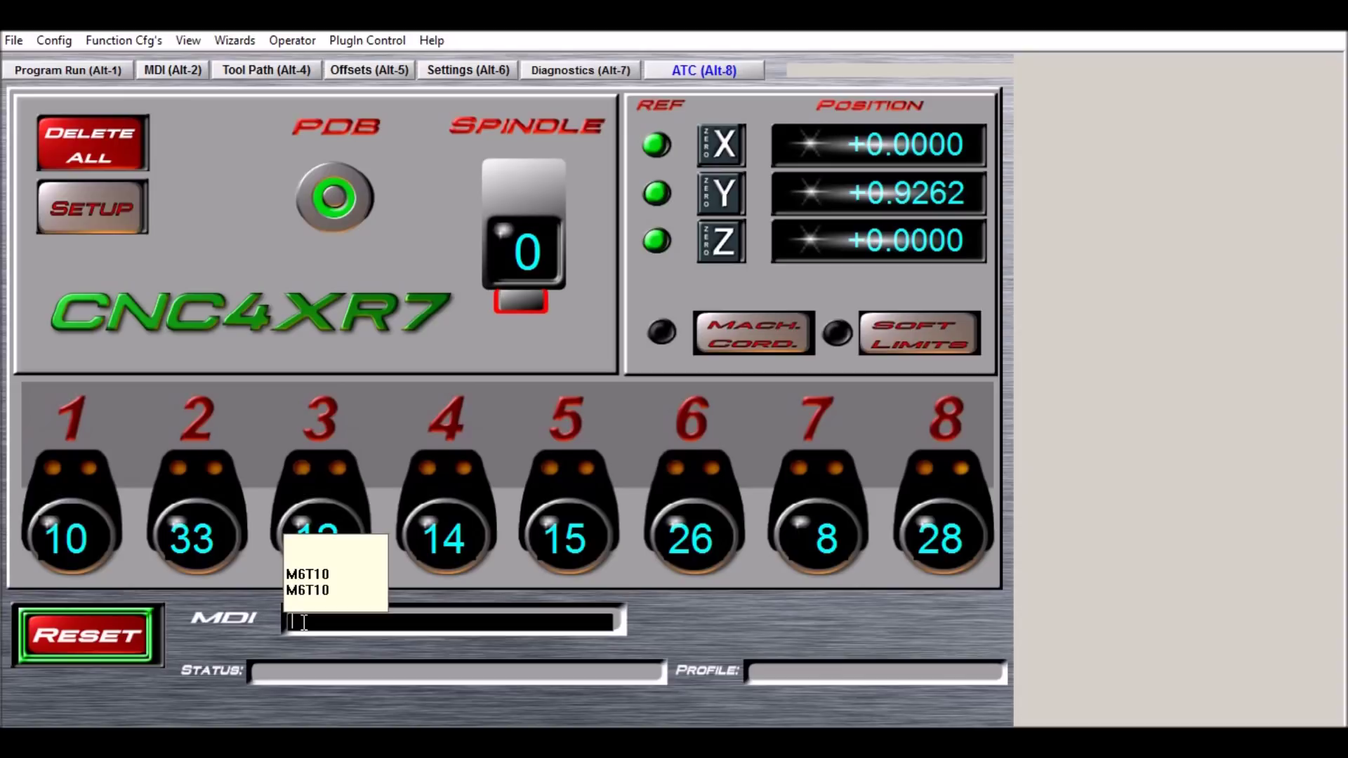
{"action": "key", "text": "Up"}
{"action": "key", "text": "Return"}
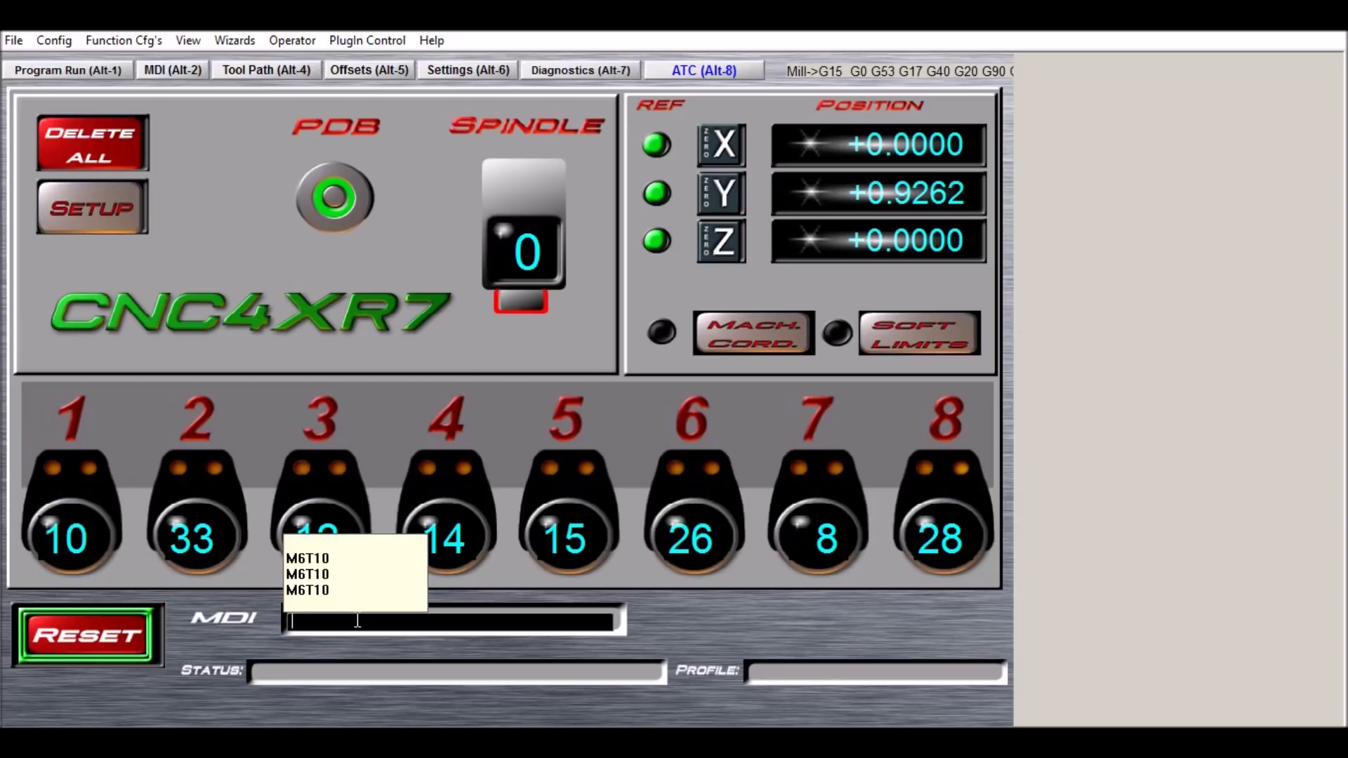